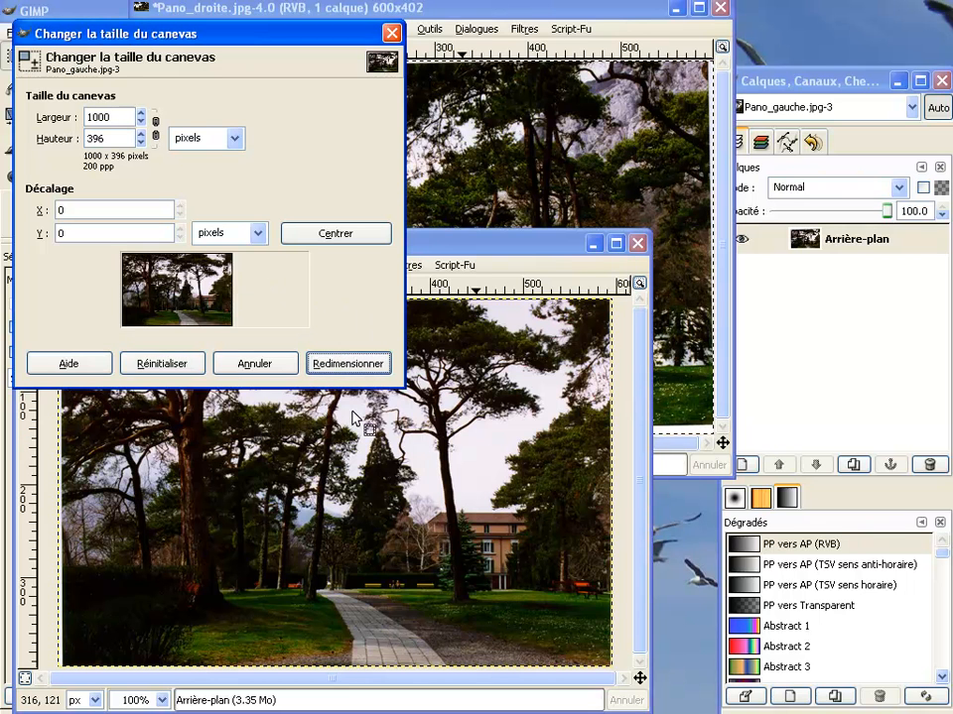
- Resize the canvas of Pano_gauche.jpg to 1000 x 396 pixels and flatten the image to fill the empty area with white
{"action": "left_click", "coordinate": [351, 414]}
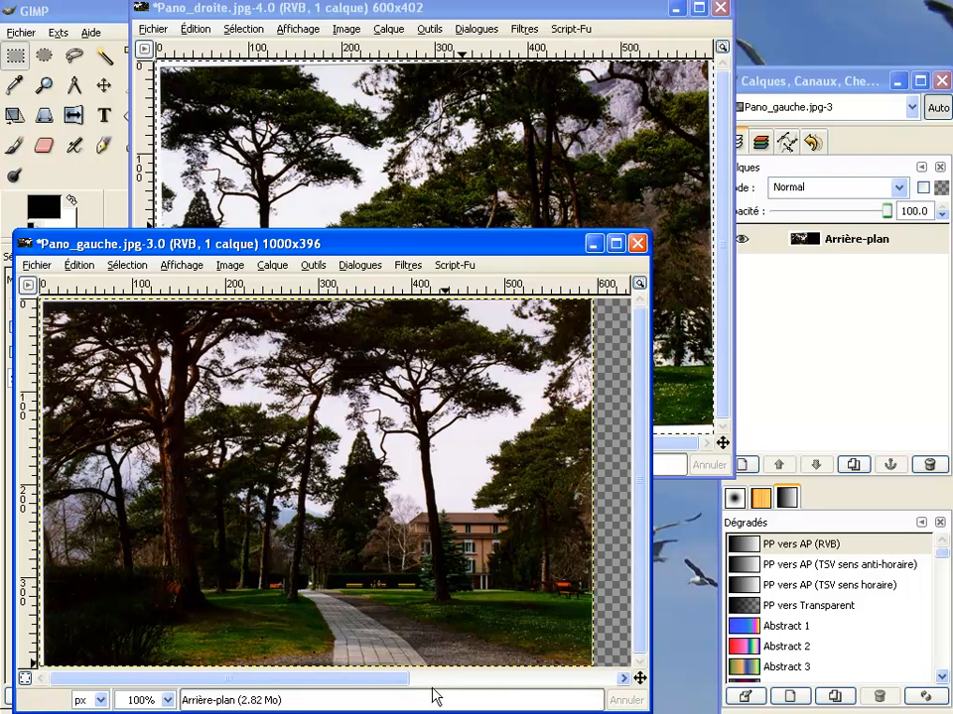
{"action": "left_click_drag", "start_coordinate": [389, 682], "coordinate": [540, 706]}
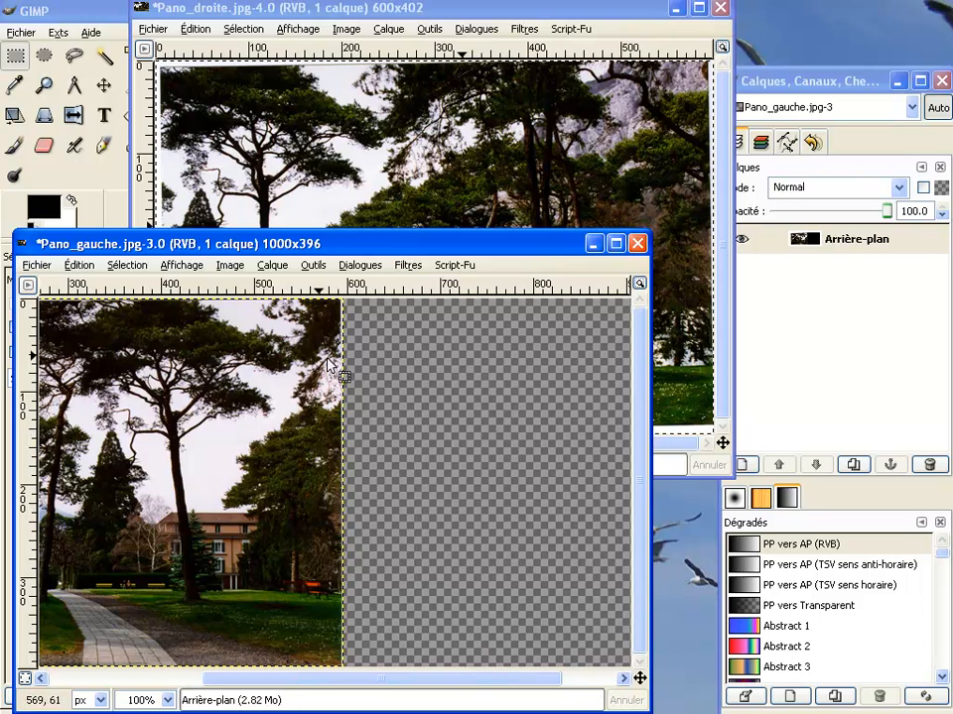
{"action": "left_click", "coordinate": [229, 265]}
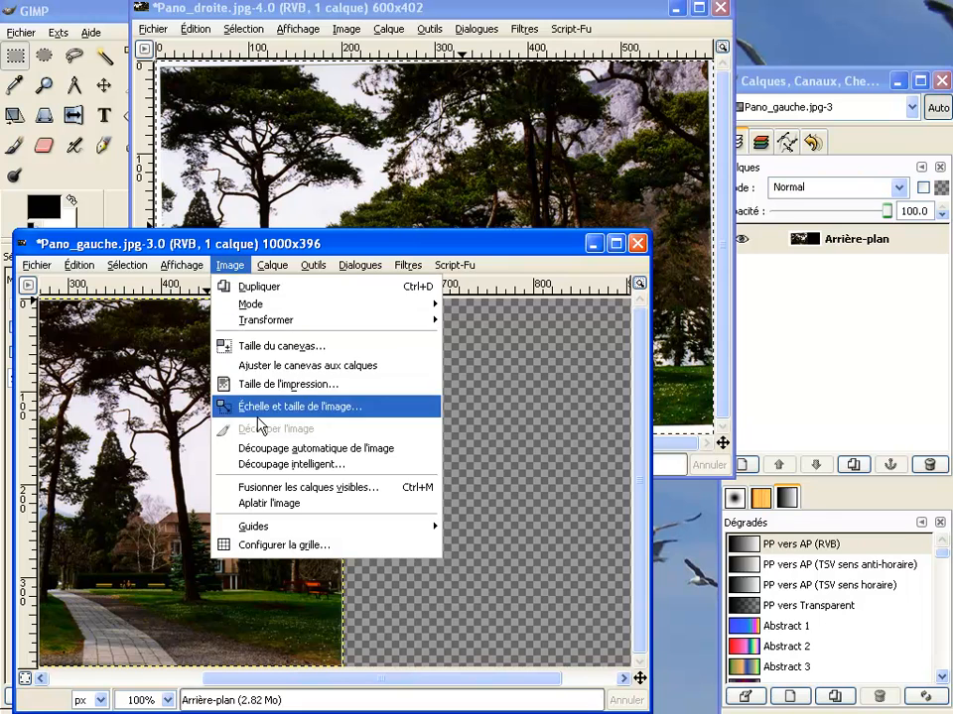
{"action": "left_click", "coordinate": [286, 504]}
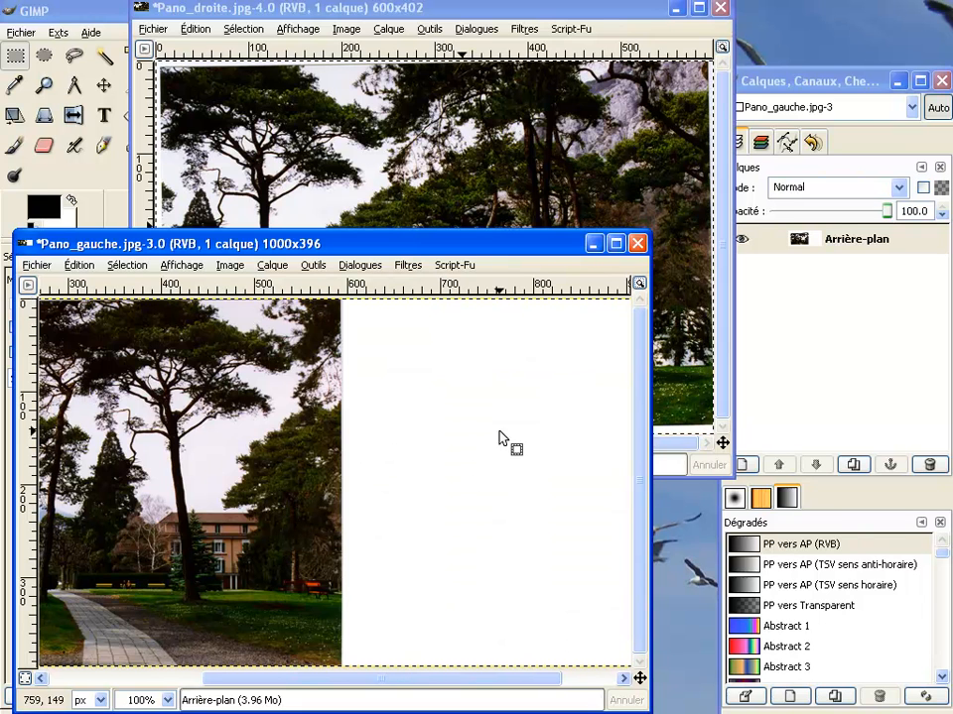
- Select the entire Pano_droite.jpg image and copy it
{"action": "left_click", "coordinate": [333, 14]}
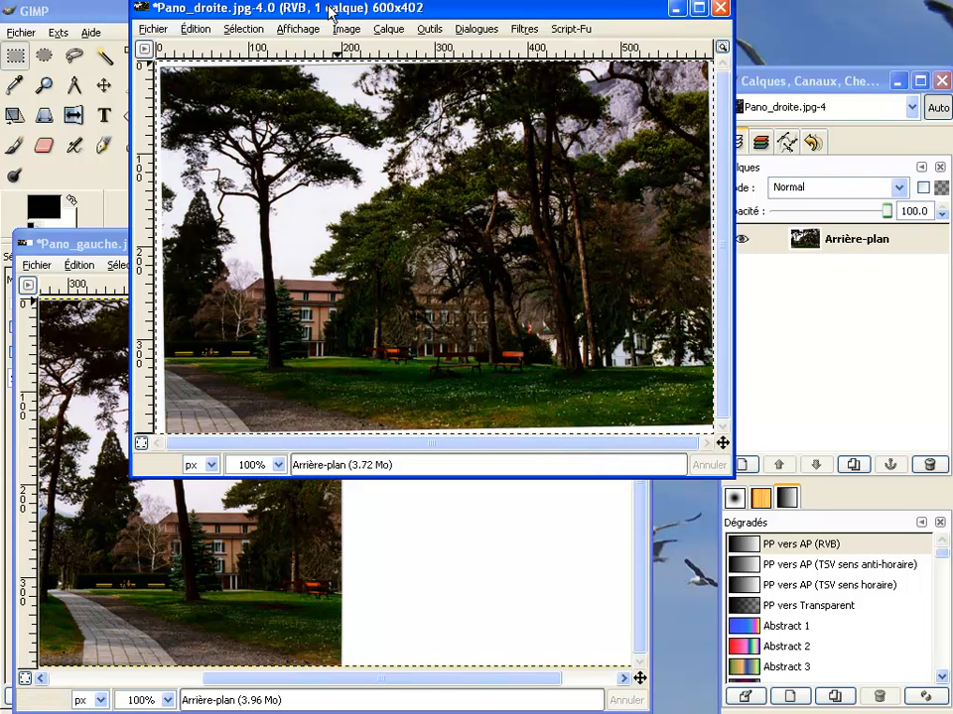
{"action": "left_click", "coordinate": [242, 35]}
{"action": "left_click", "coordinate": [251, 59]}
{"action": "left_click", "coordinate": [195, 29]}
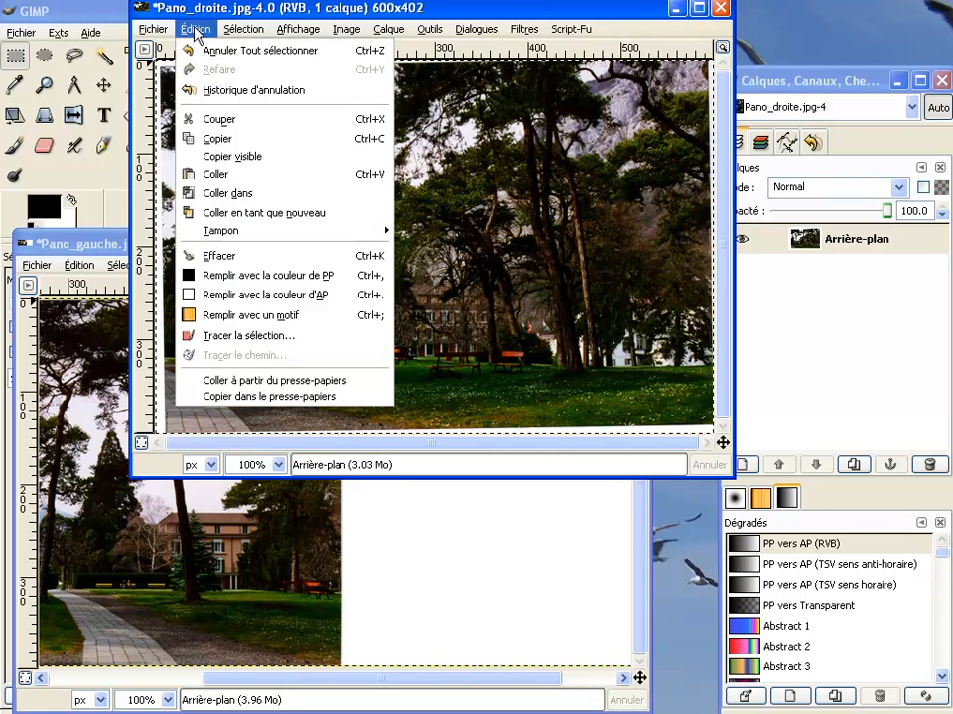
{"action": "left_click", "coordinate": [188, 134]}
- Paste the copied photo into Pano_gauche.jpg and turn the floating selection into a new layer
{"action": "left_click", "coordinate": [109, 244]}
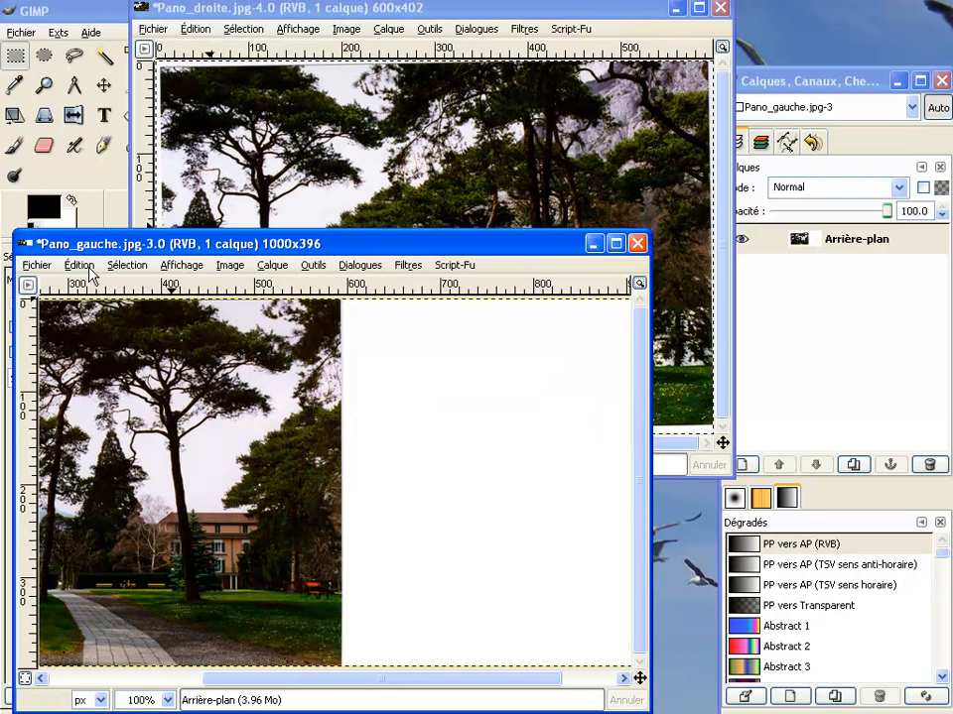
{"action": "left_click", "coordinate": [79, 264]}
{"action": "left_click", "coordinate": [99, 407]}
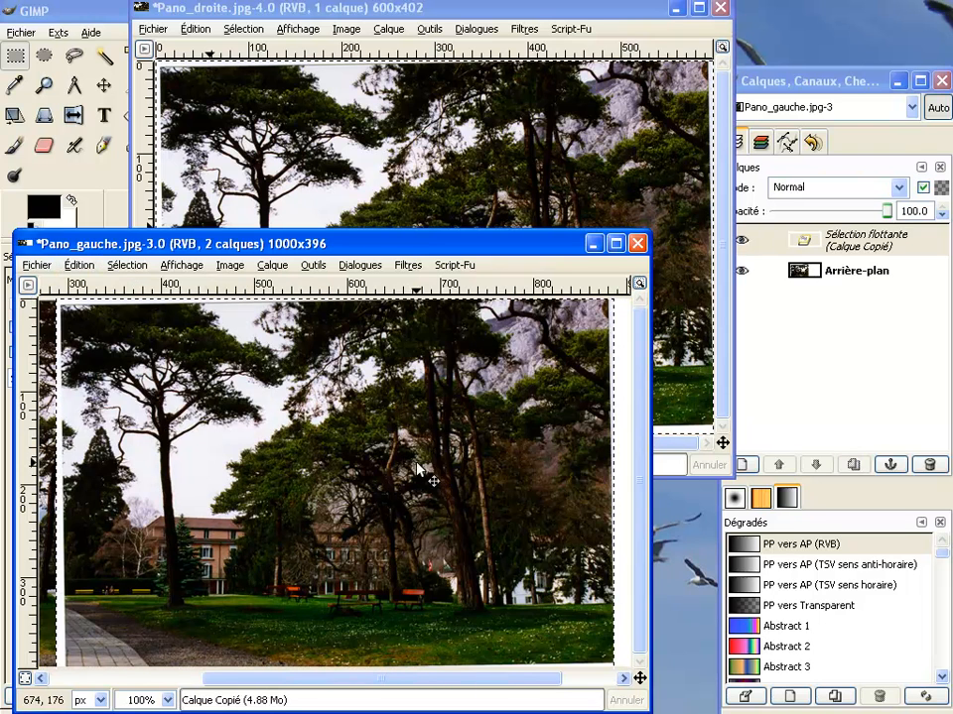
{"action": "left_click", "coordinate": [781, 428]}
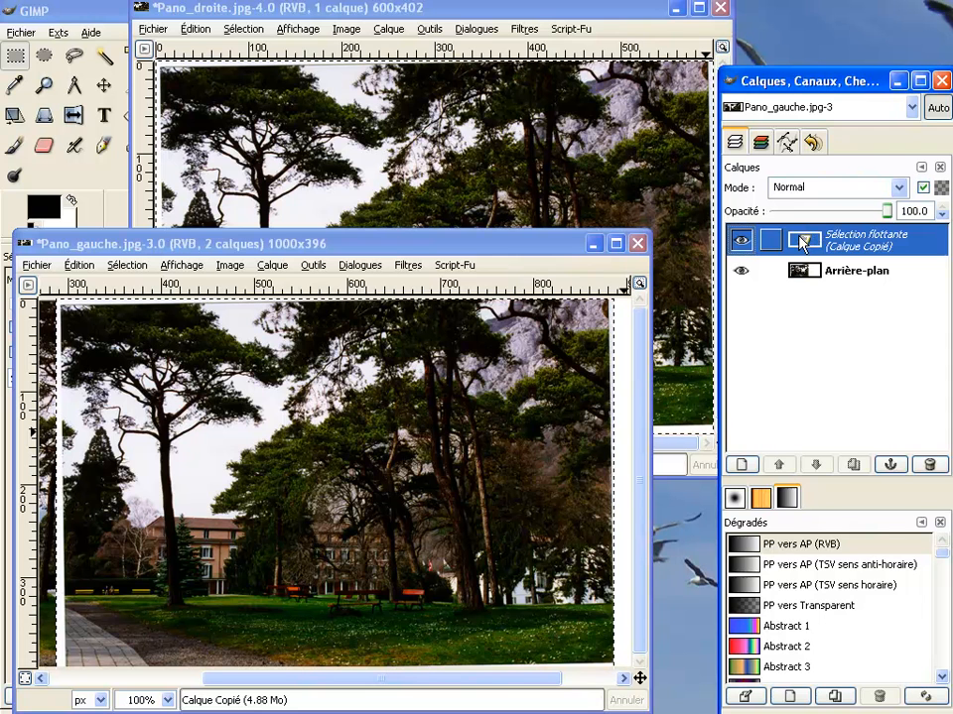
{"action": "left_click", "coordinate": [742, 466]}
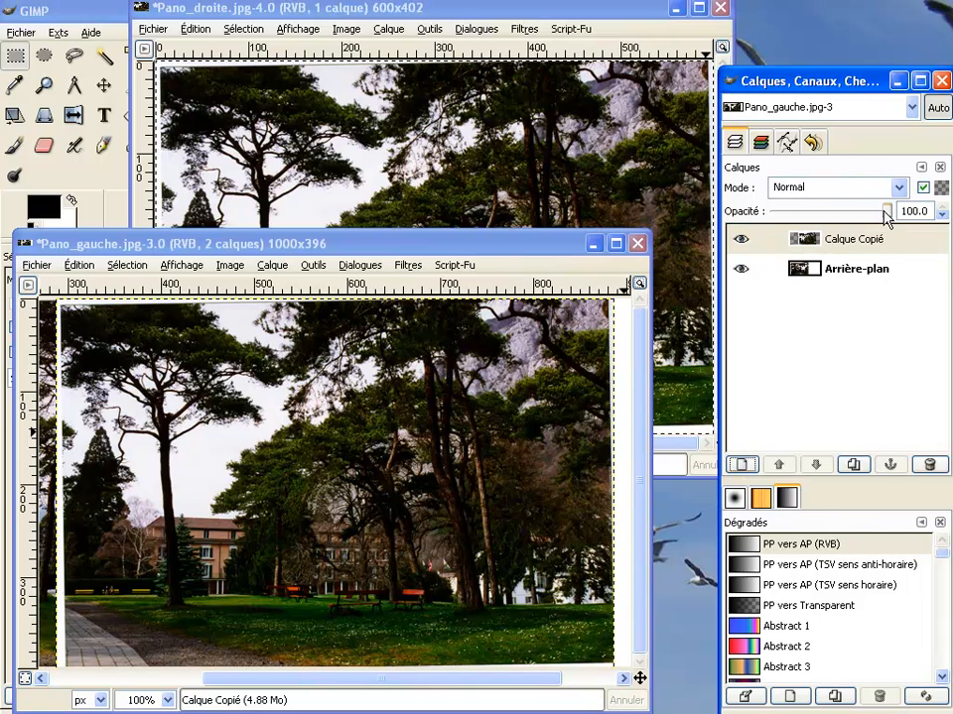
- Lower the pasted layer's opacity to 48.8 and move the layer until its tree trunk and building overlap those of the background
{"action": "left_click_drag", "start_coordinate": [883, 212], "coordinate": [825, 212]}
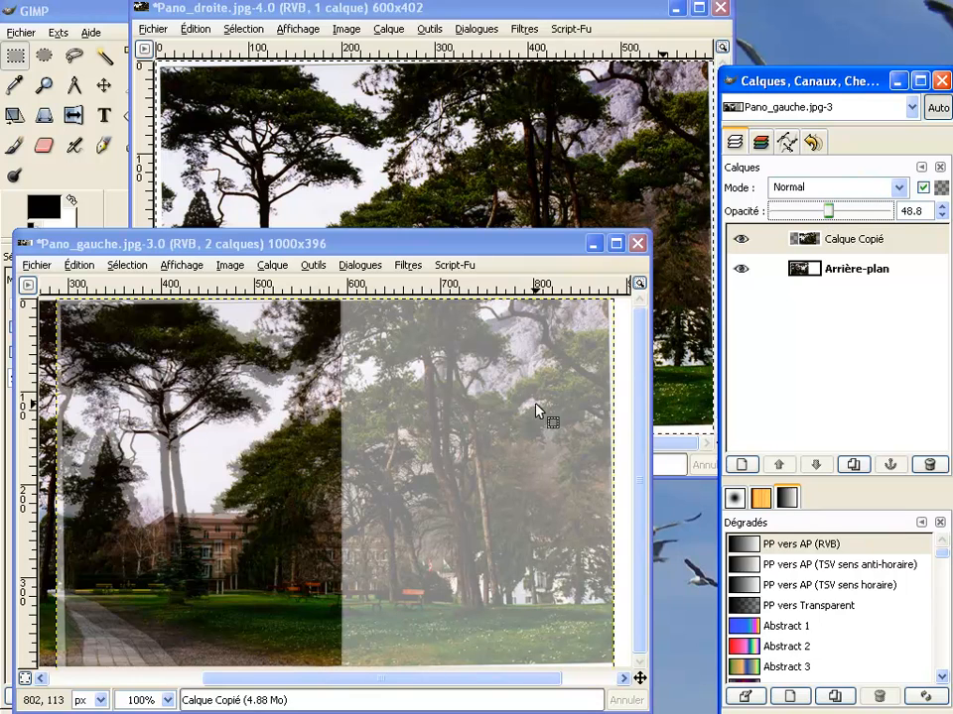
{"action": "mouse_move", "coordinate": [389, 250]}
{"action": "left_mouse_down"}
{"action": "mouse_move", "coordinate": [410, 245]}
{"action": "mouse_move", "coordinate": [401, 234]}
{"action": "left_mouse_up"}
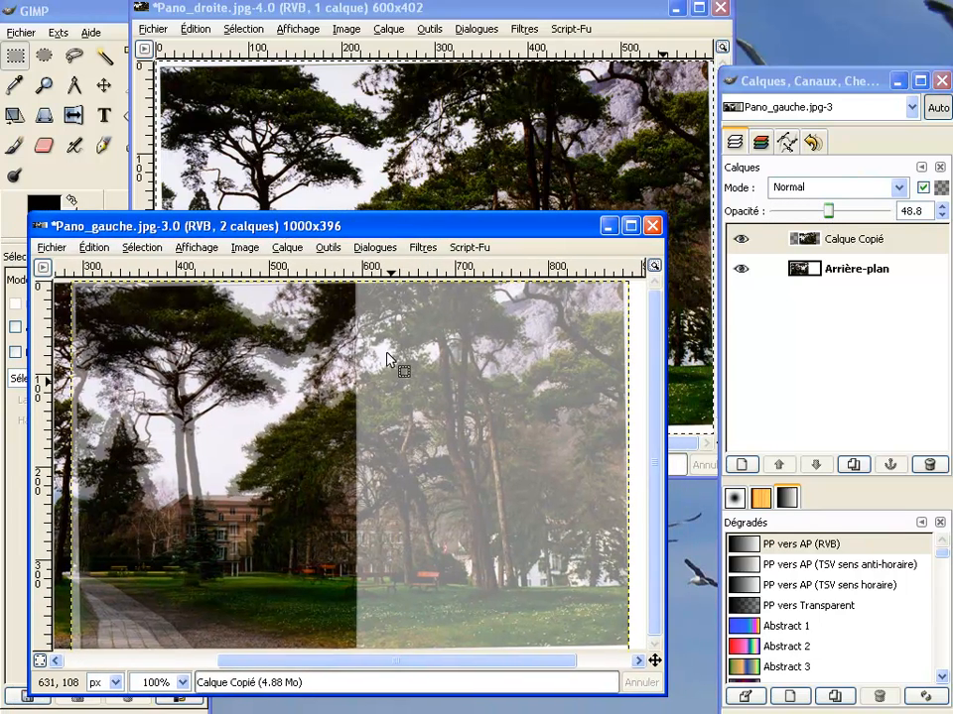
{"action": "left_click_drag", "start_coordinate": [370, 663], "coordinate": [315, 663]}
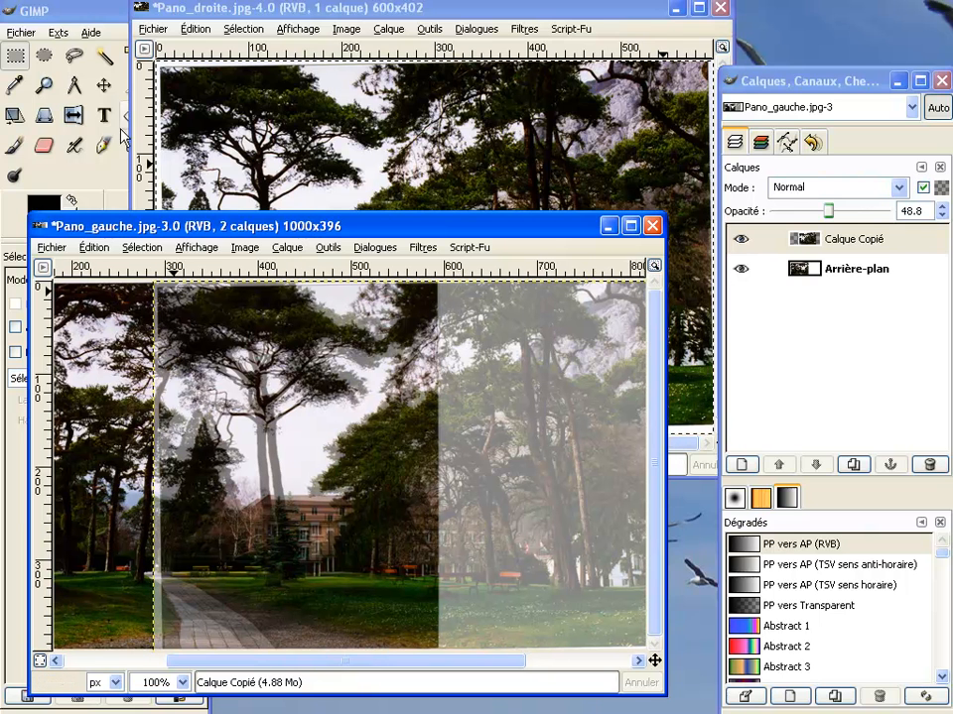
{"action": "left_click", "coordinate": [107, 85]}
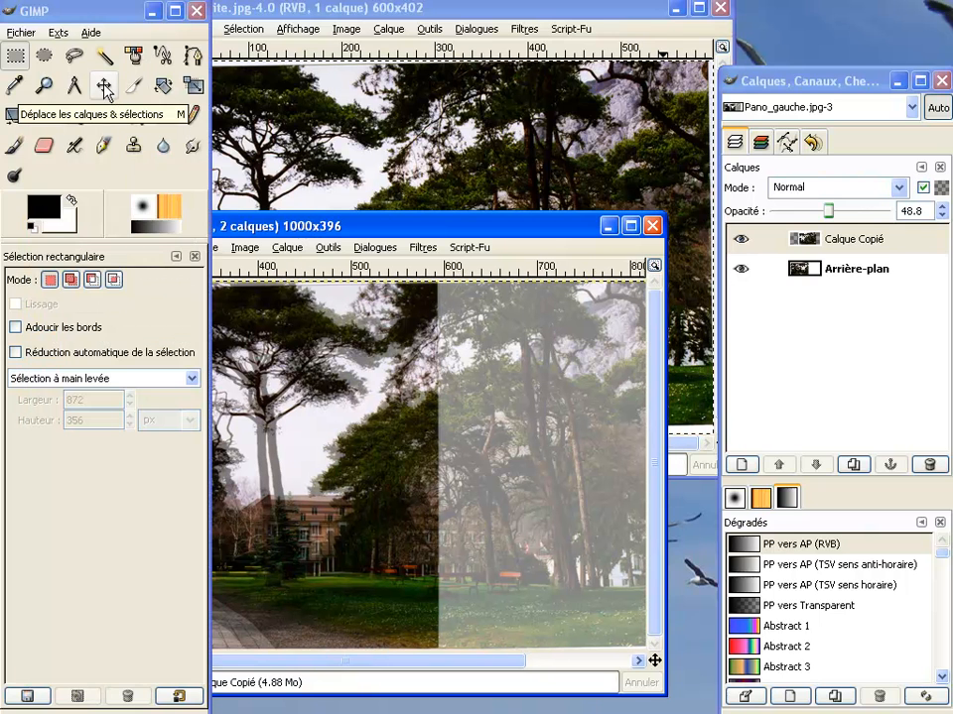
{"action": "left_click", "coordinate": [104, 87]}
{"action": "left_click", "coordinate": [281, 418]}
{"action": "left_click_drag", "start_coordinate": [279, 411], "coordinate": [298, 412]}
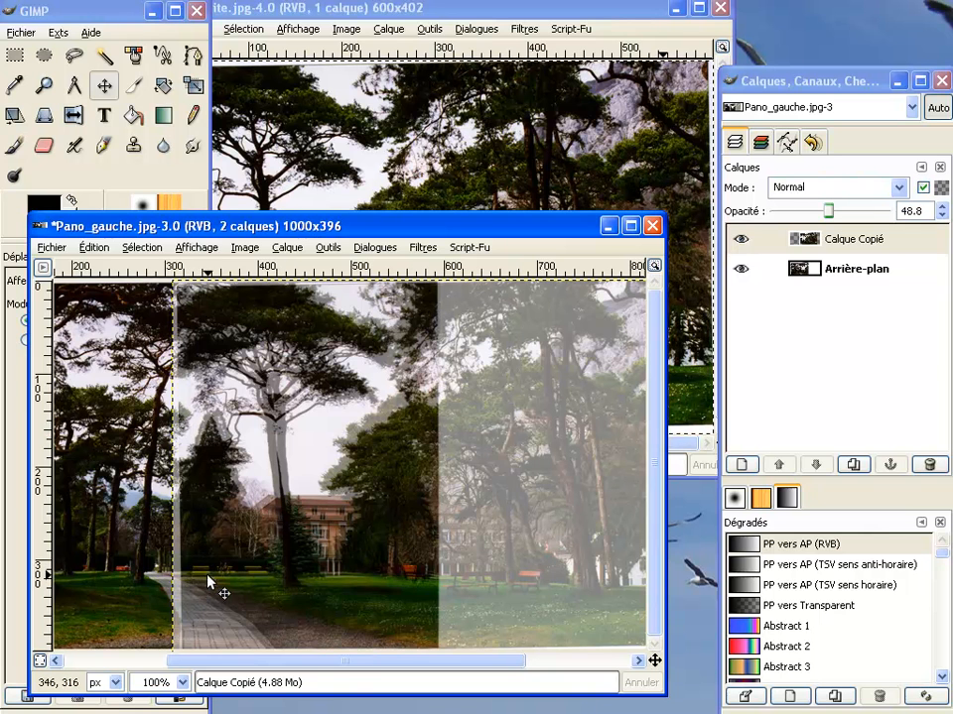
{"action": "left_click_drag", "start_coordinate": [227, 592], "coordinate": [222, 587]}
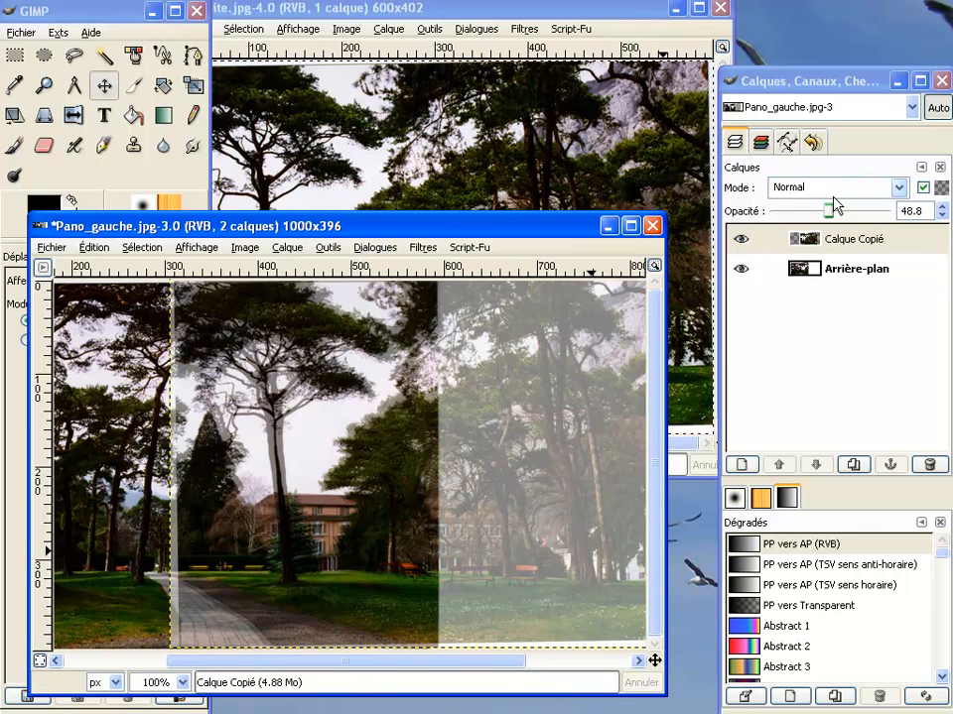
- Set the pasted layer's opacity back to 100 and add a white (full opacity) layer mask to it
{"action": "left_click_drag", "start_coordinate": [827, 212], "coordinate": [894, 220]}
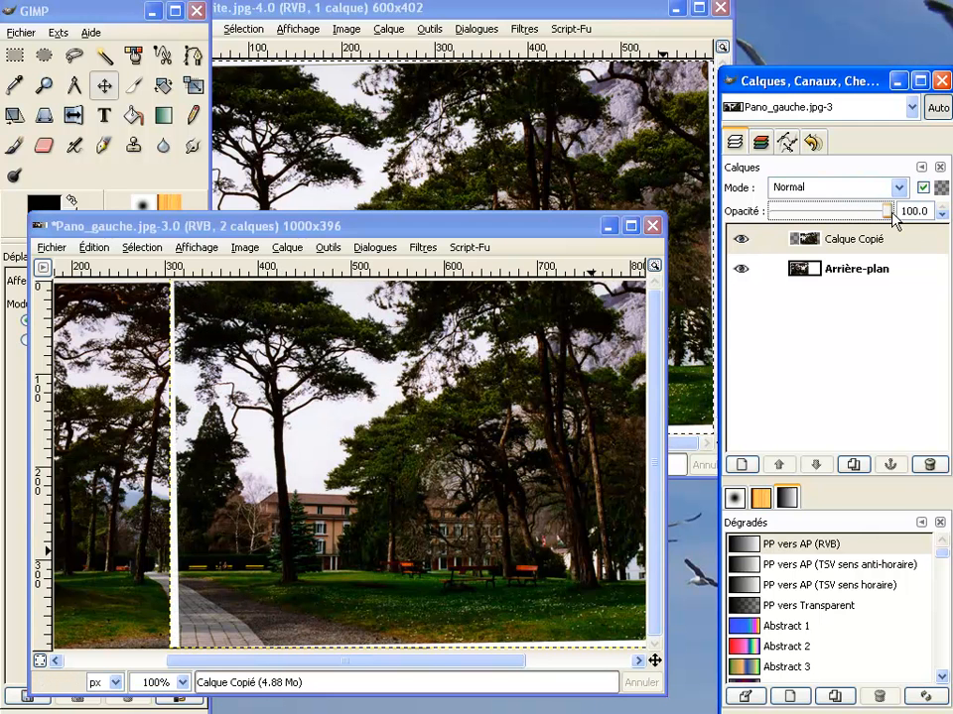
{"action": "left_click", "coordinate": [853, 244]}
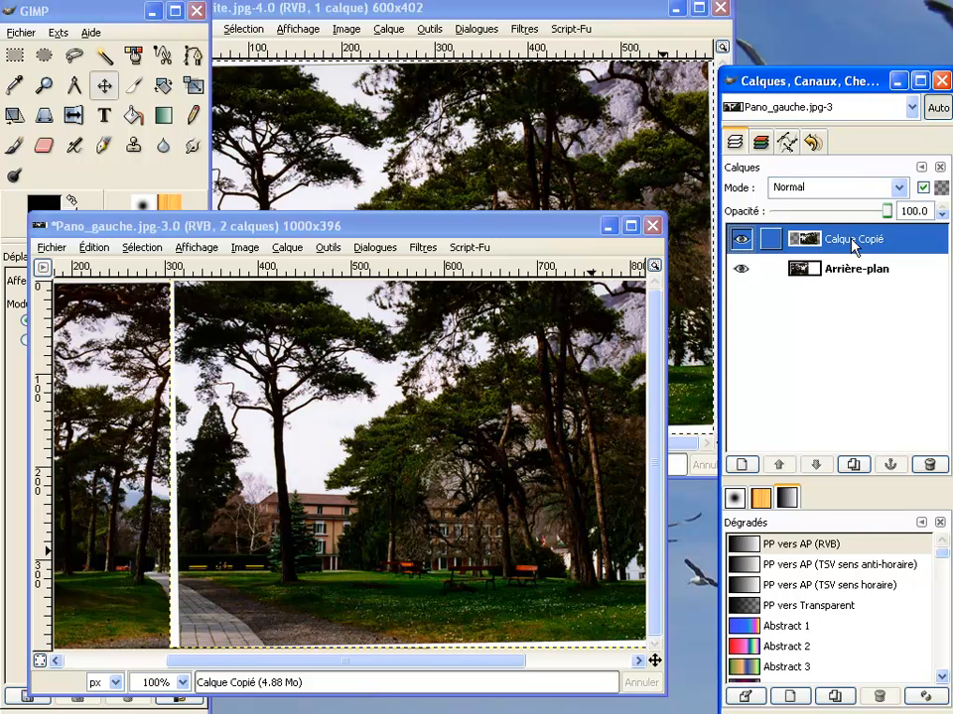
{"action": "left_click", "coordinate": [283, 249]}
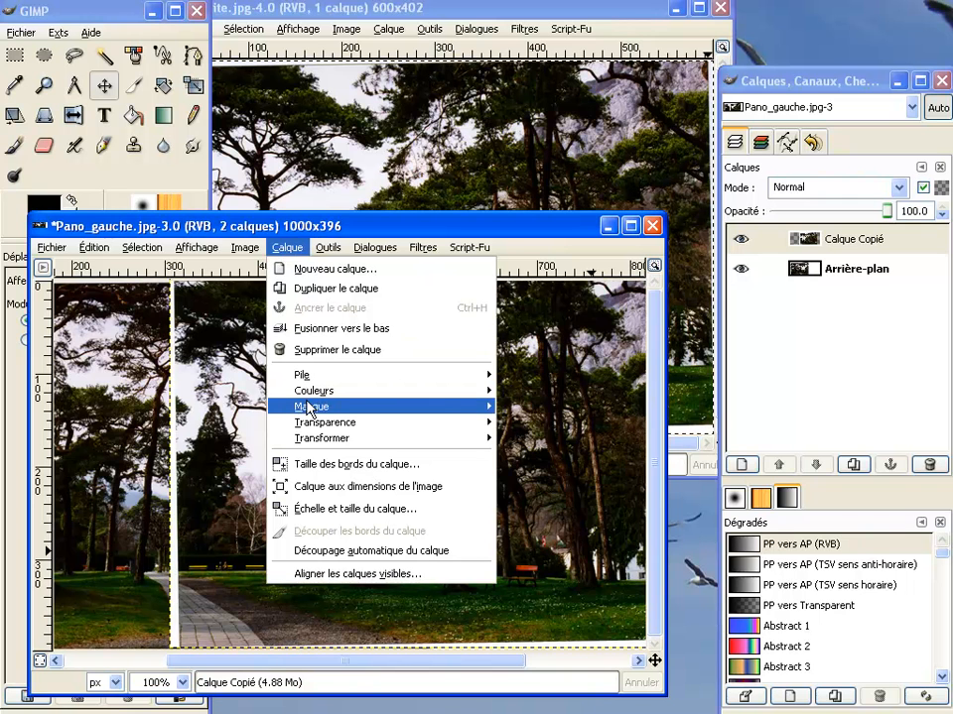
{"action": "mouse_move", "coordinate": [309, 407]}
{"action": "left_click", "coordinate": [549, 417]}
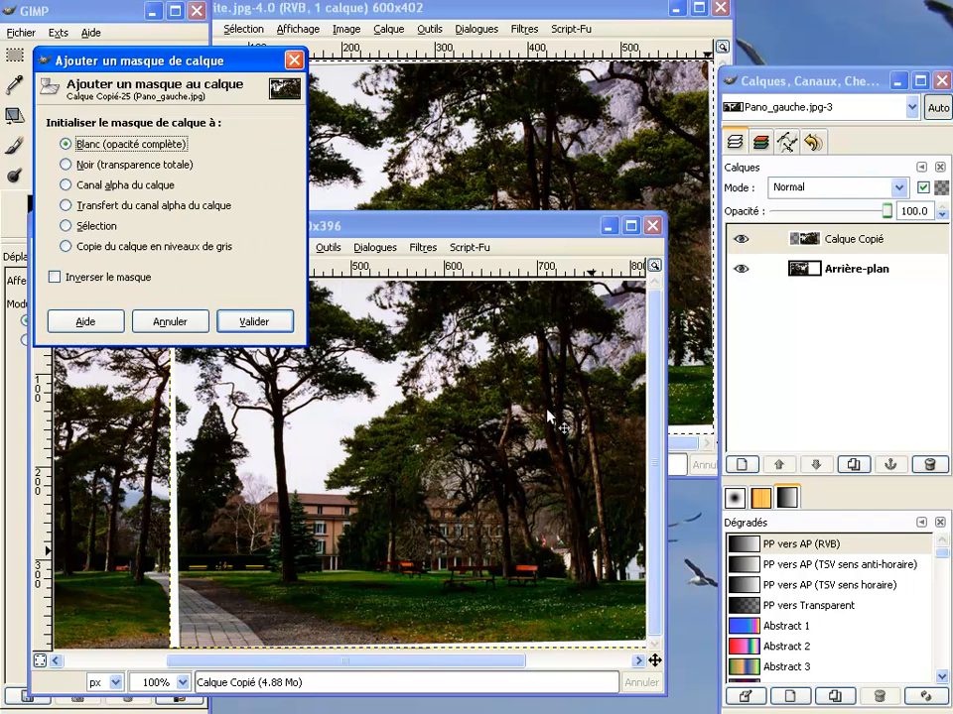
{"action": "left_click", "coordinate": [253, 323]}
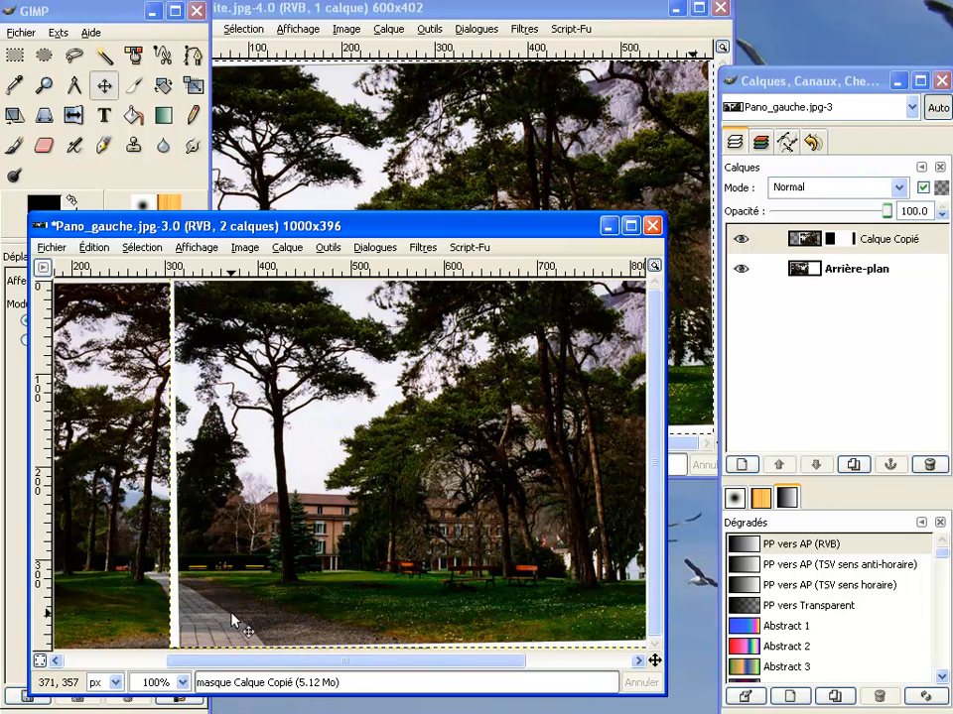
- Paint the layer mask black along the vertical seam and path with the Circle Fuzzy (19) brush, and swap the foreground colour to white
{"action": "left_click", "coordinate": [839, 242]}
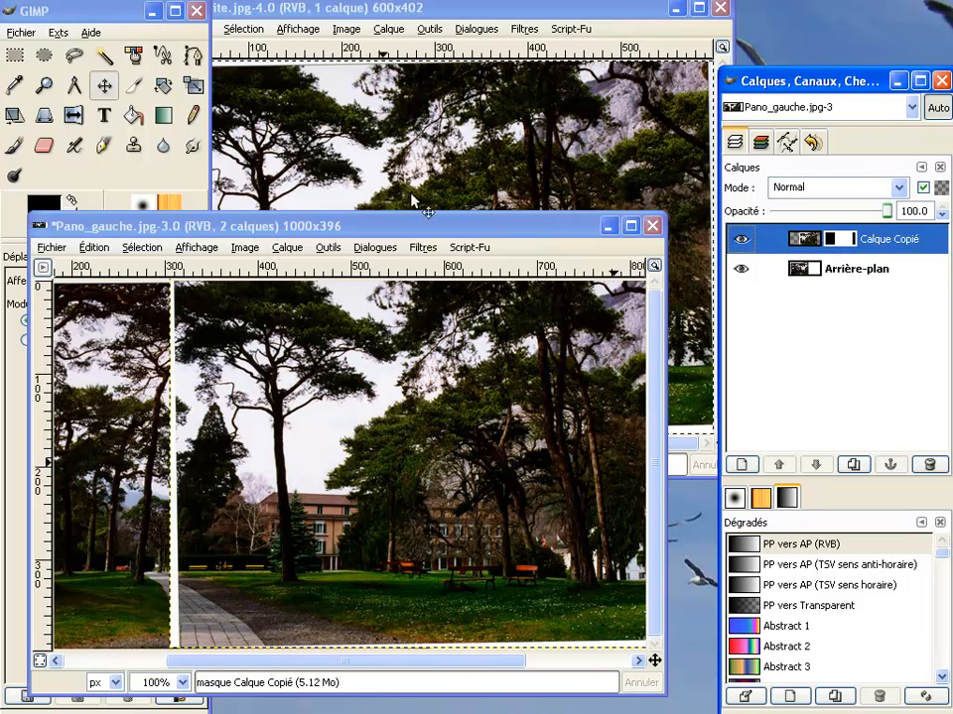
{"action": "left_click", "coordinate": [12, 149]}
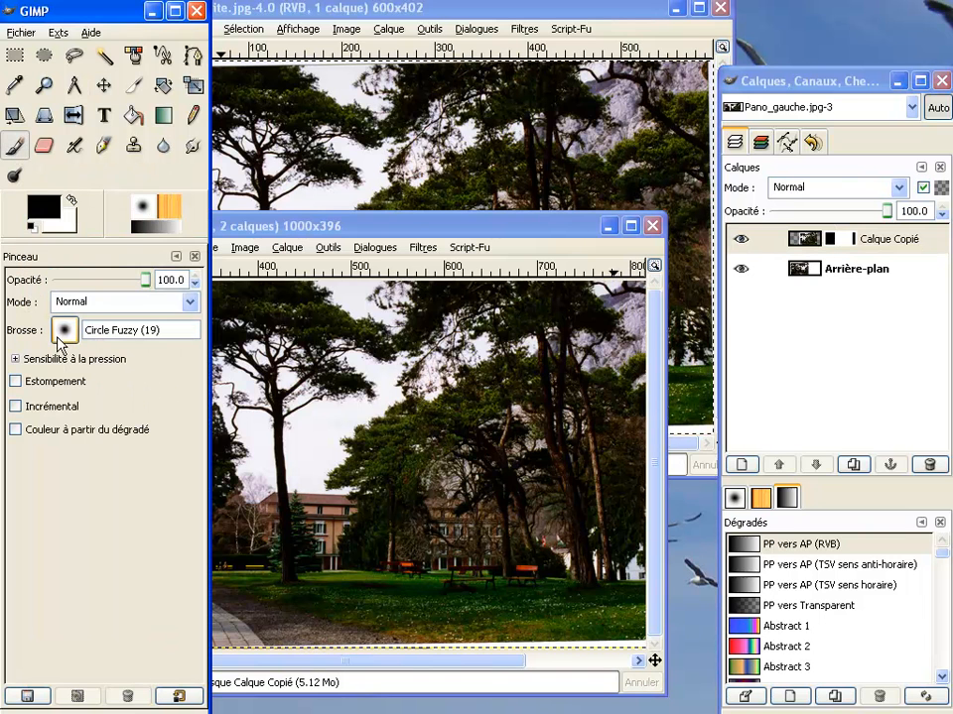
{"action": "left_click", "coordinate": [271, 231]}
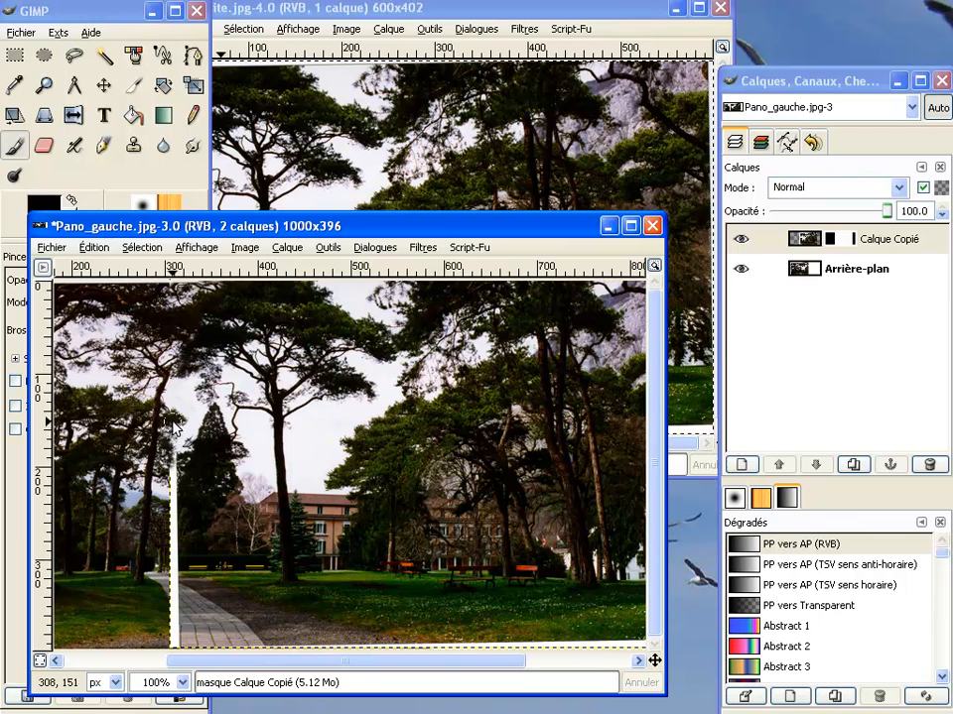
{"action": "mouse_move", "coordinate": [175, 417]}
{"action": "left_mouse_down"}
{"action": "mouse_move", "coordinate": [176, 495]}
{"action": "mouse_move", "coordinate": [174, 485]}
{"action": "left_mouse_up"}
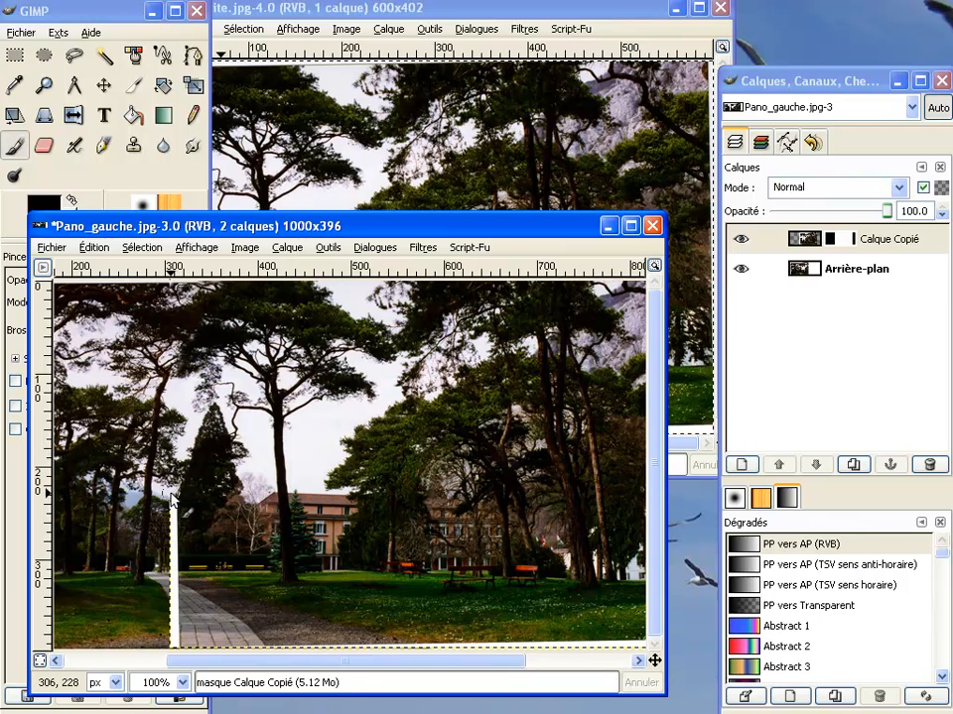
{"action": "left_click_drag", "start_coordinate": [177, 511], "coordinate": [178, 552]}
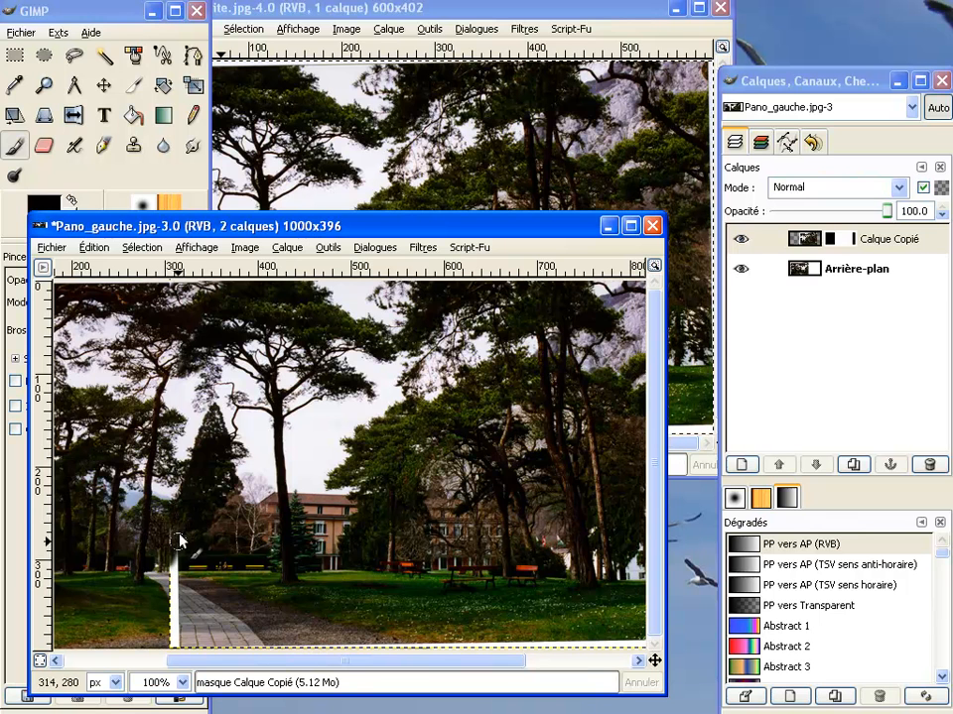
{"action": "left_click_drag", "start_coordinate": [169, 602], "coordinate": [172, 583]}
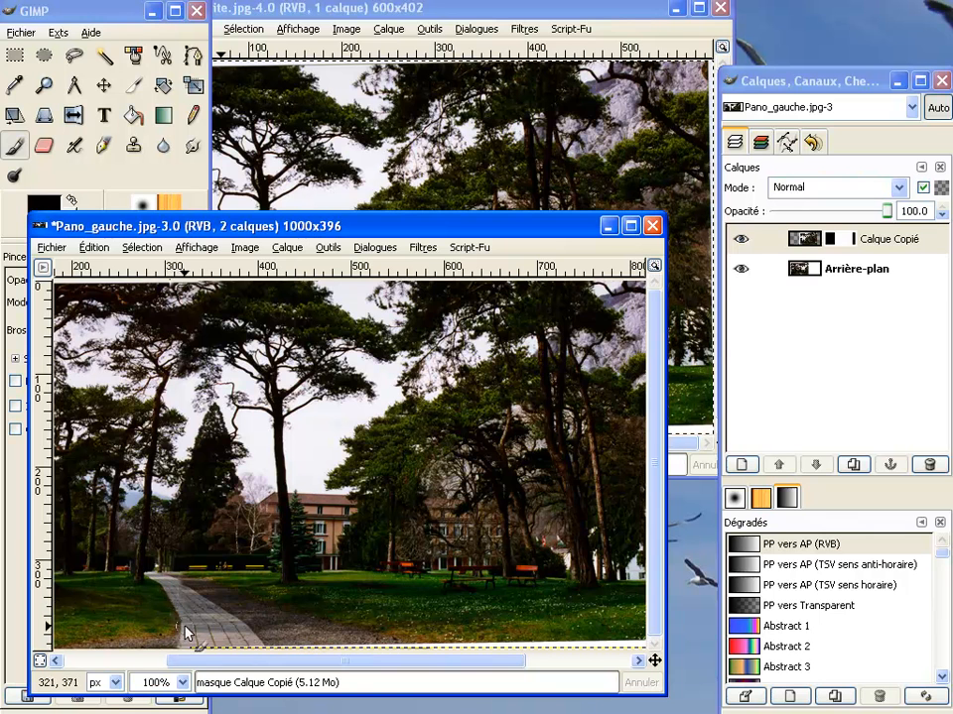
{"action": "mouse_move", "coordinate": [201, 596]}
{"action": "left_mouse_down"}
{"action": "mouse_move", "coordinate": [276, 645]}
{"action": "mouse_move", "coordinate": [240, 630]}
{"action": "mouse_move", "coordinate": [300, 652]}
{"action": "mouse_move", "coordinate": [188, 644]}
{"action": "mouse_move", "coordinate": [259, 642]}
{"action": "mouse_move", "coordinate": [175, 627]}
{"action": "left_mouse_up"}
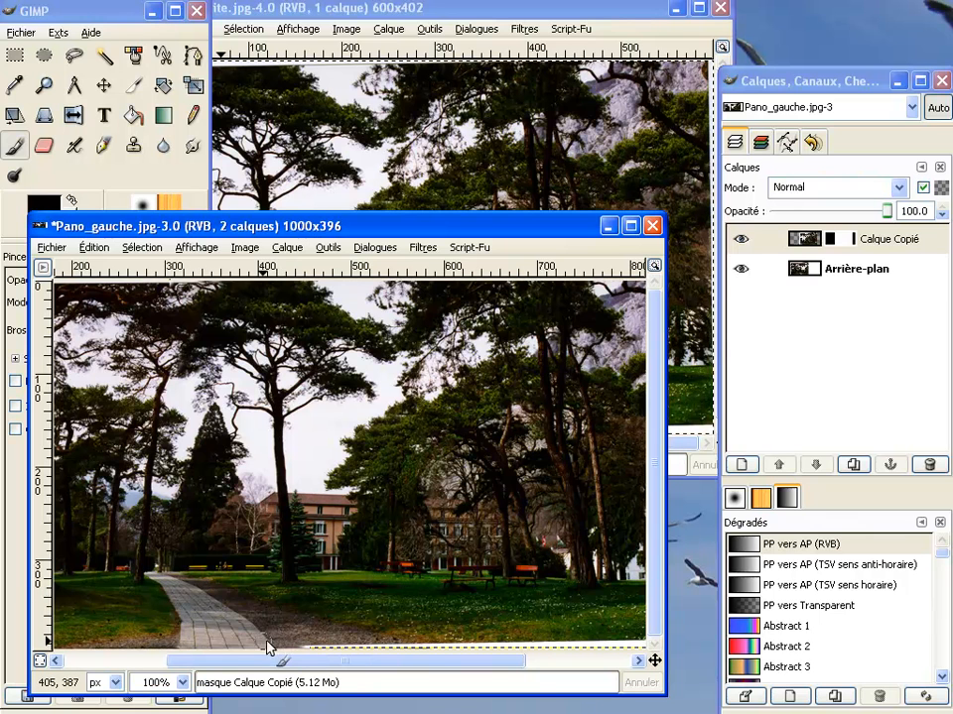
{"action": "left_click_drag", "start_coordinate": [223, 645], "coordinate": [225, 644]}
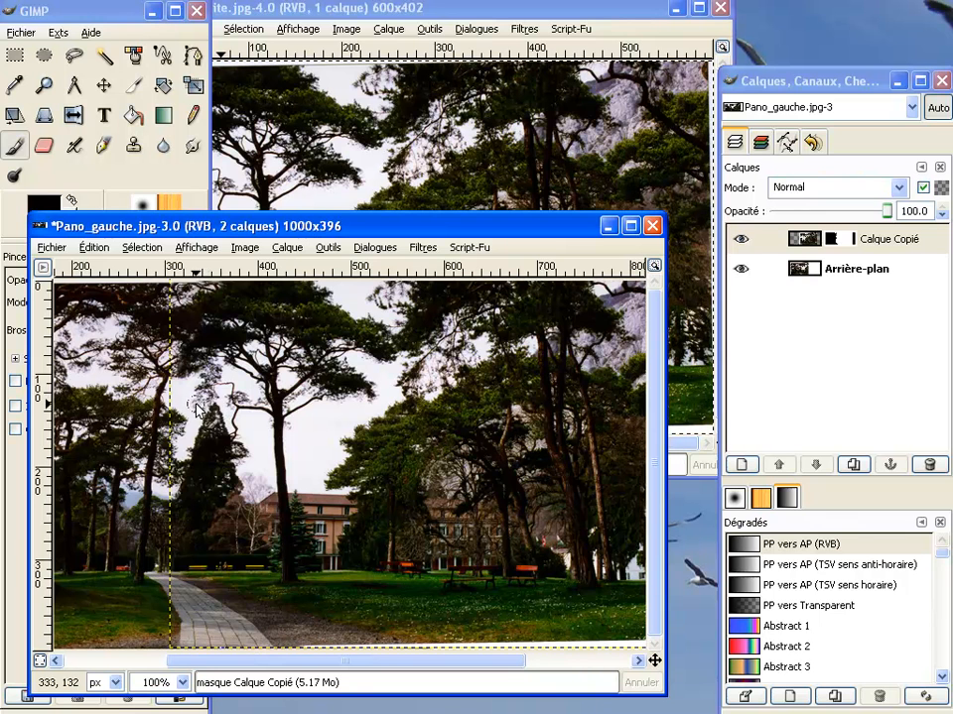
{"action": "left_click", "coordinate": [74, 204]}
{"action": "left_click", "coordinate": [314, 229]}
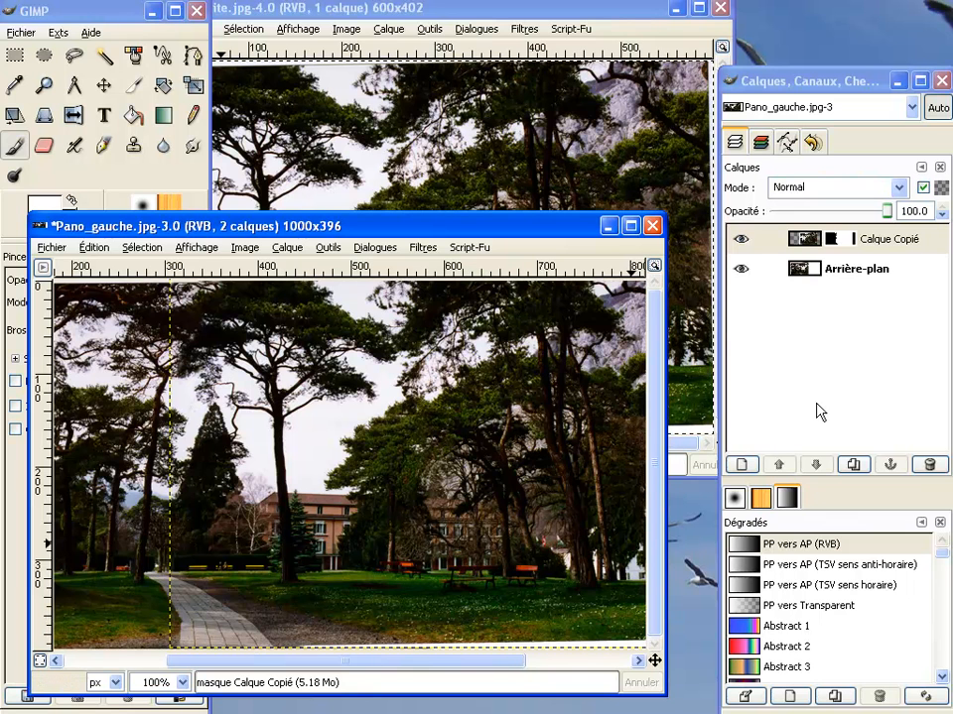
- Flatten the blended panorama into a single layer
{"action": "left_click", "coordinate": [245, 247]}
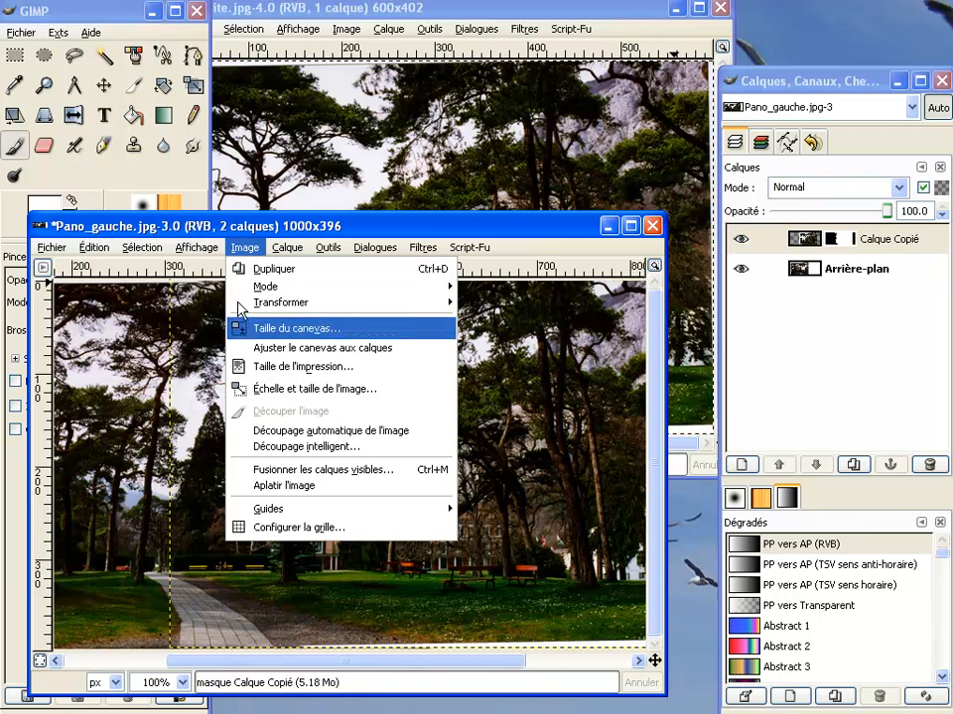
{"action": "left_click", "coordinate": [264, 485]}
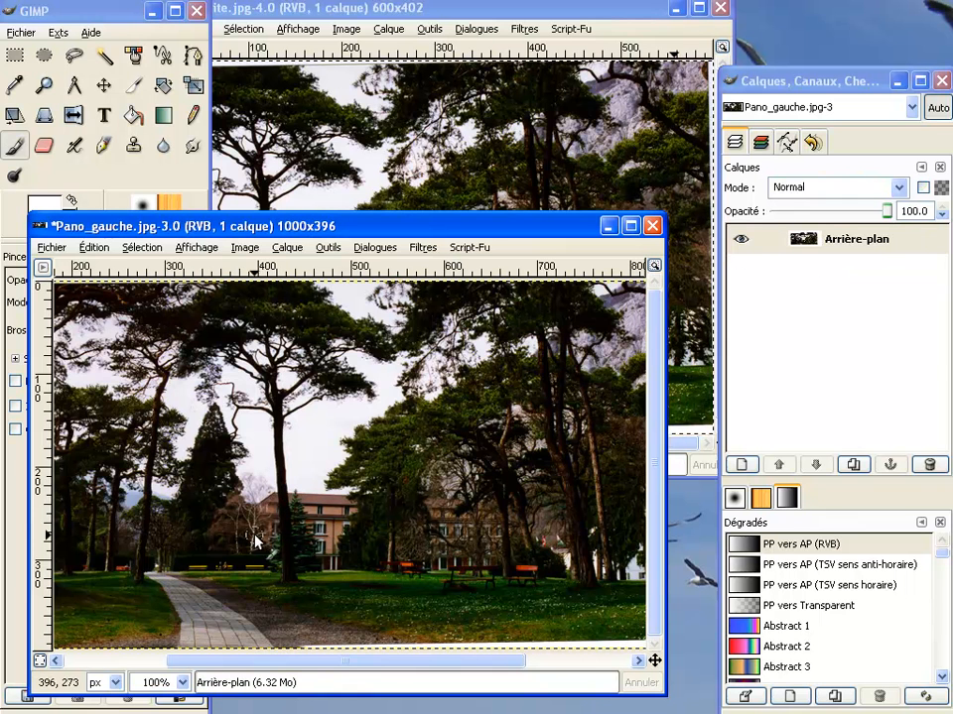
- Crop the panorama to a rectangular selection of about 878 × 364 px that excludes the white strip and the uneven borders
{"action": "left_click", "coordinate": [182, 683]}
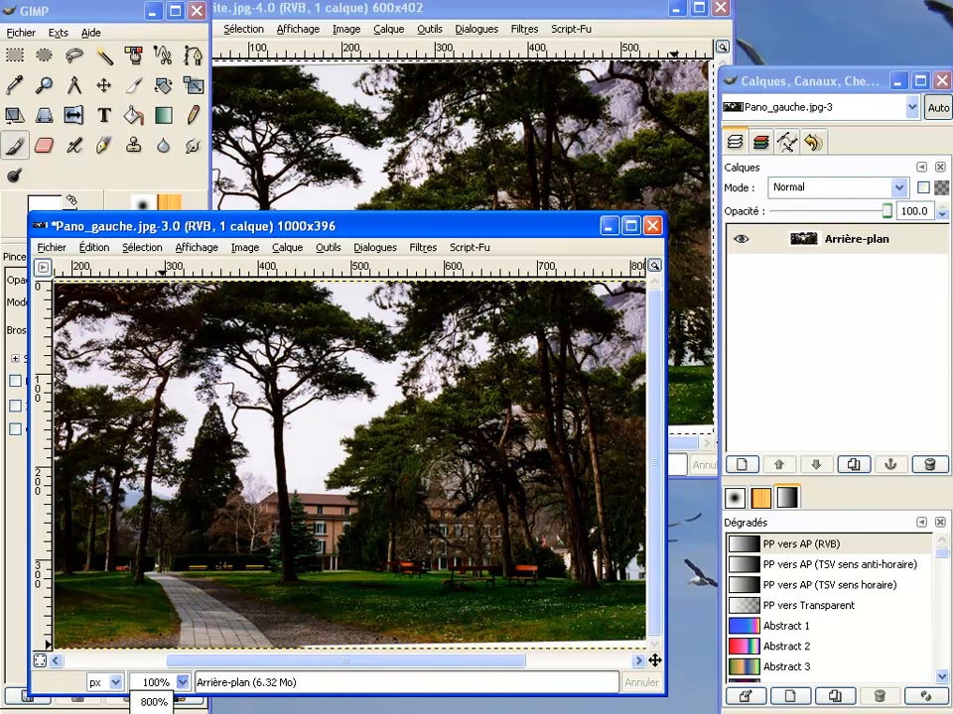
{"action": "left_click", "coordinate": [154, 713]}
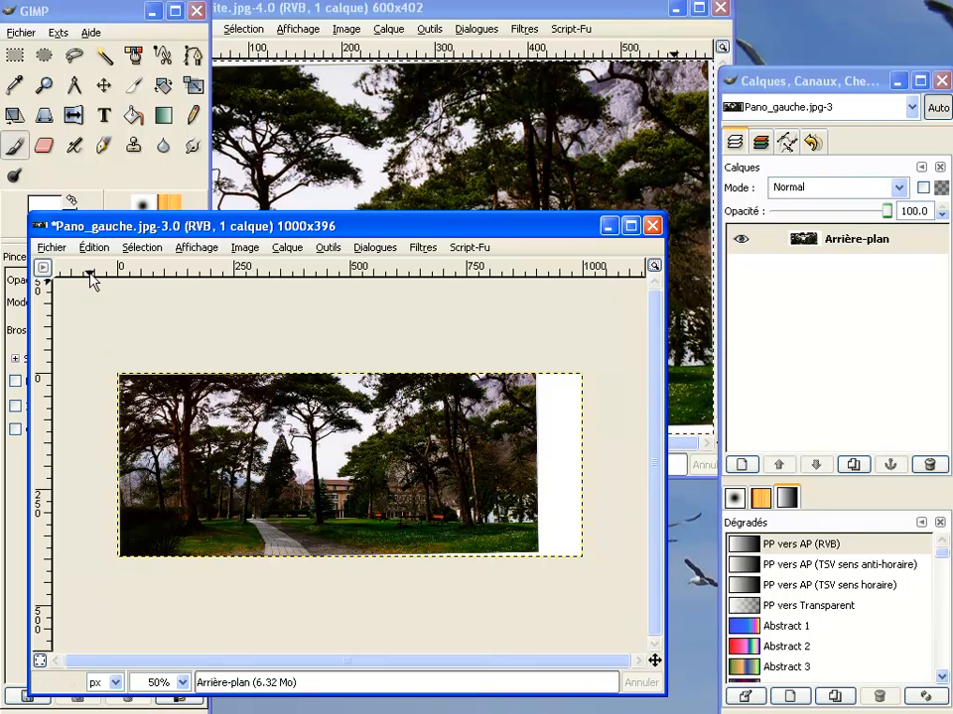
{"action": "left_click", "coordinate": [14, 56]}
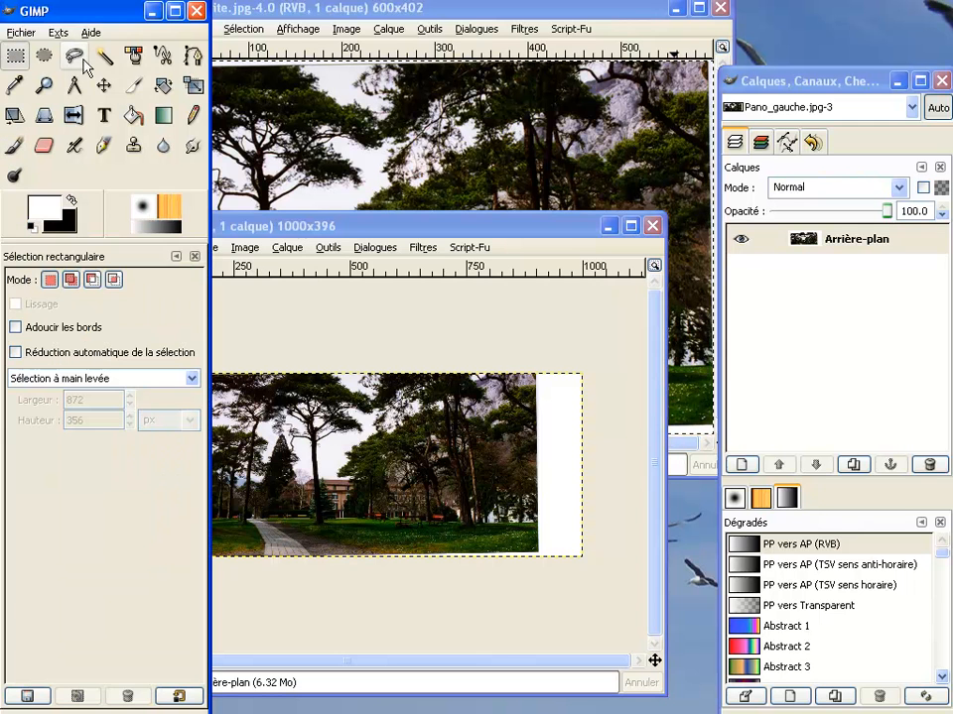
{"action": "left_click", "coordinate": [228, 224]}
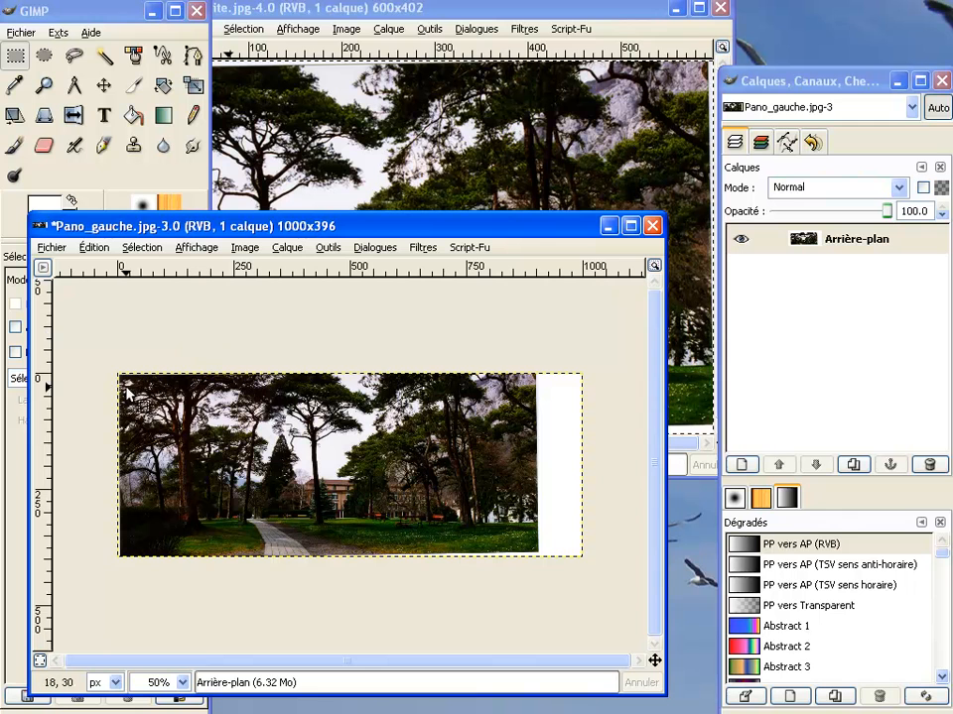
{"action": "left_click_drag", "start_coordinate": [126, 385], "coordinate": [536, 555]}
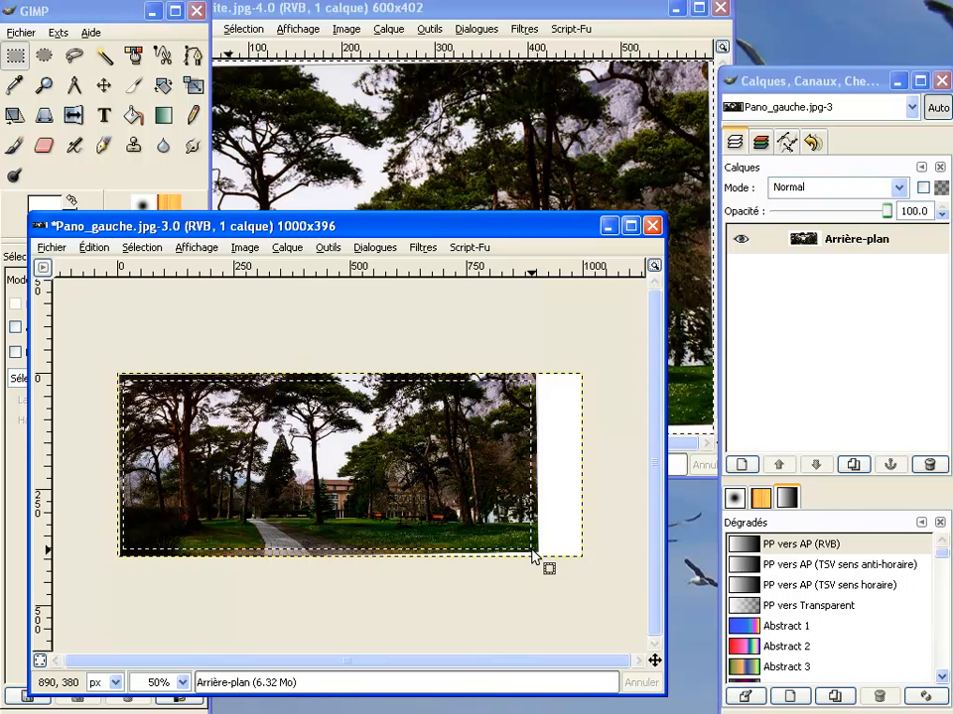
{"action": "left_click", "coordinate": [241, 251]}
{"action": "left_click", "coordinate": [309, 413]}
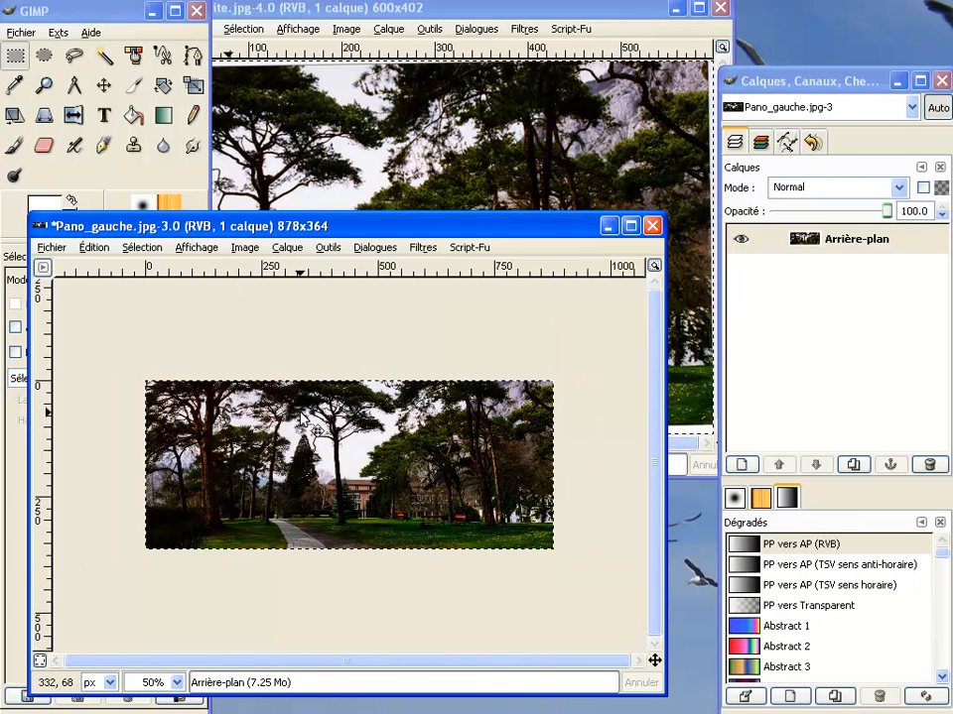
{"action": "left_click", "coordinate": [176, 683]}
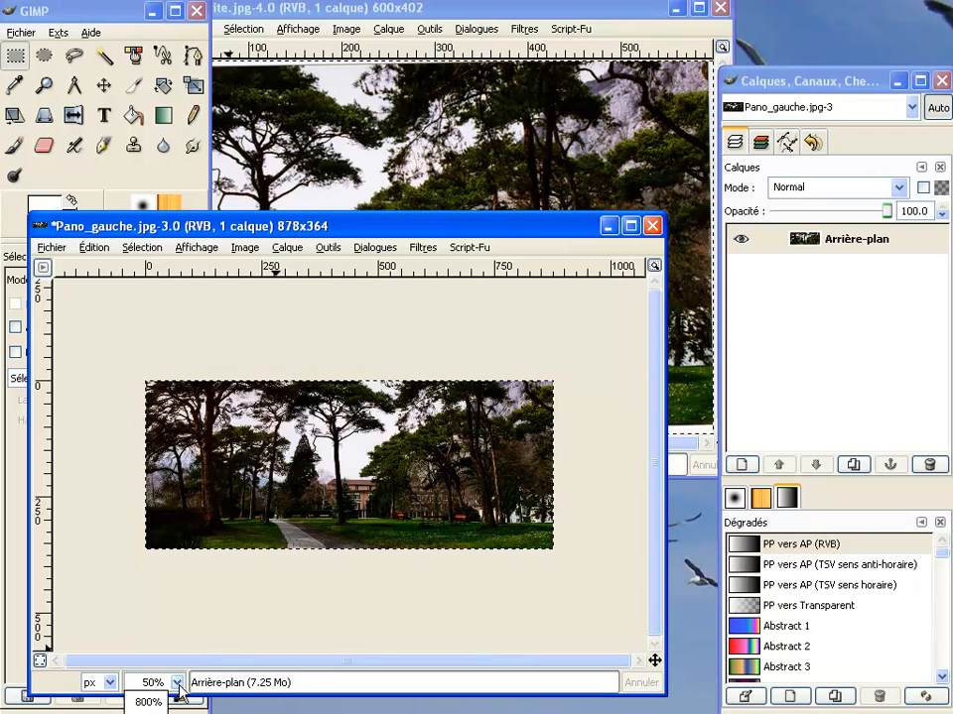
{"action": "key", "text": "1"}
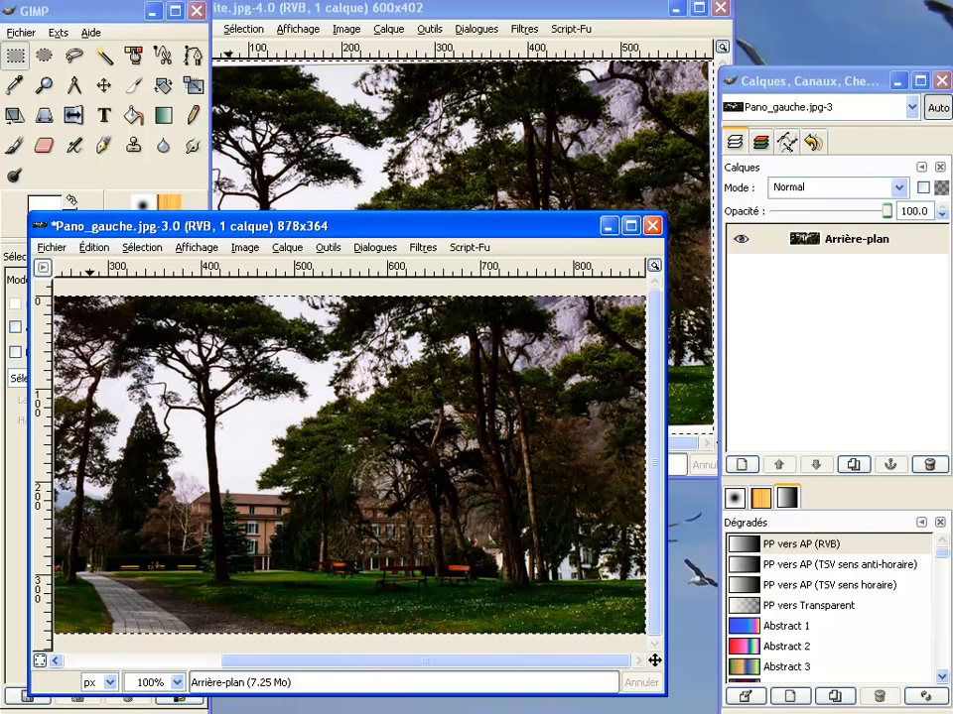
{"action": "left_click_drag", "start_coordinate": [302, 661], "coordinate": [320, 695]}
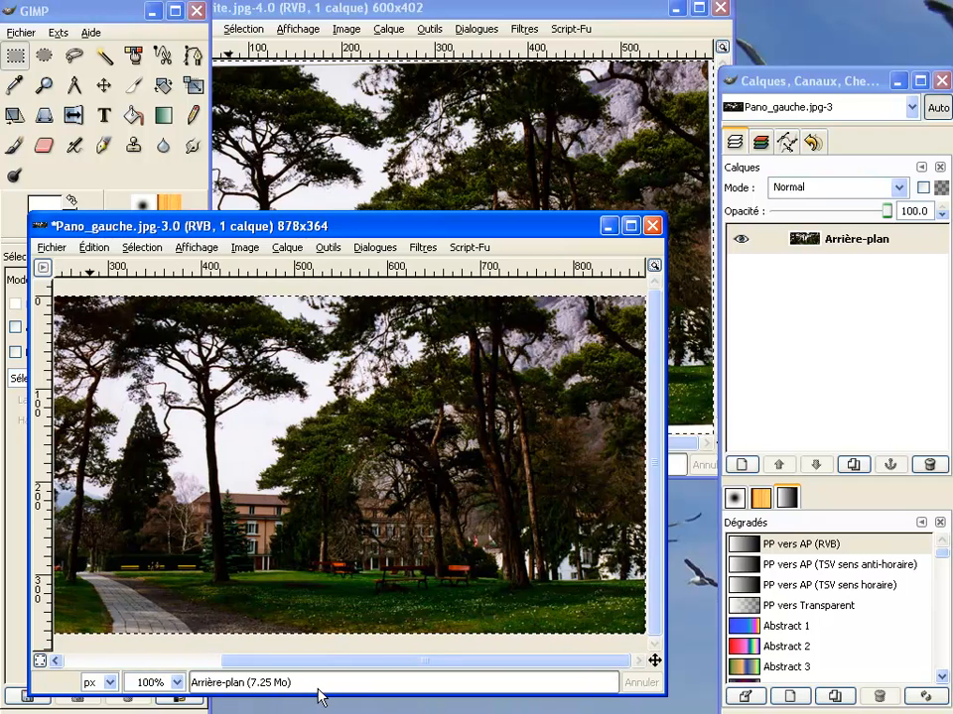